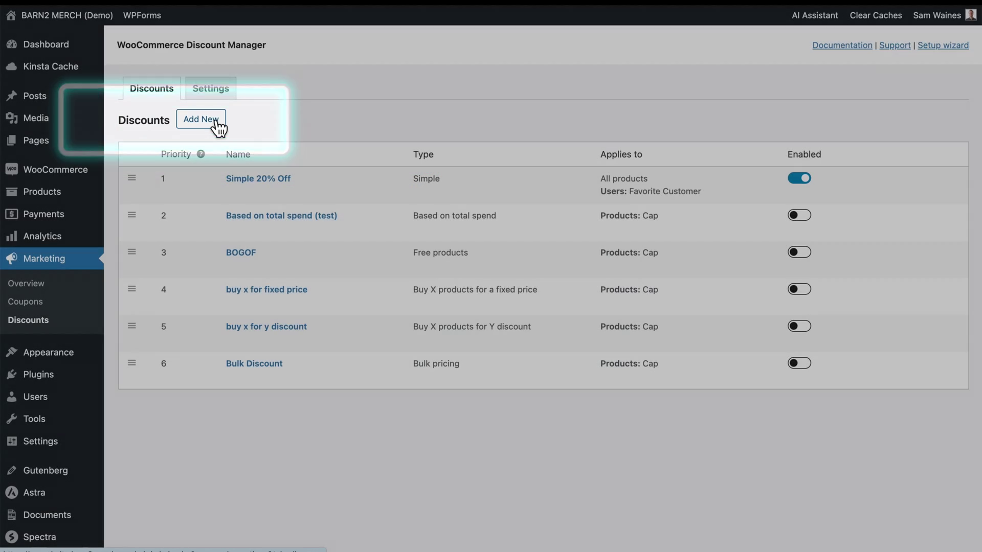
# Use Add New beside the Discounts heading to show the new-discount template choices
pyautogui.click(215, 122)
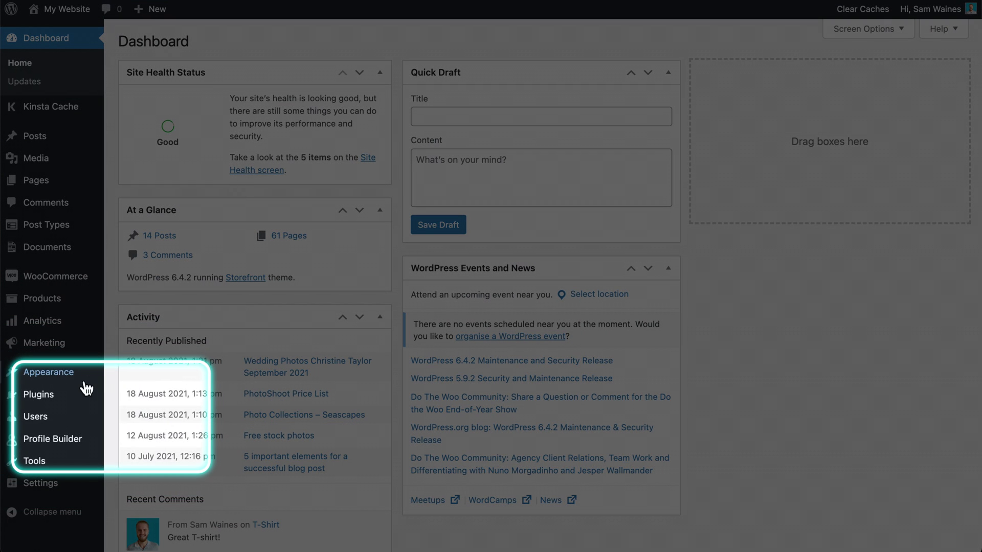
# Upload the woocommerce-discount-manager zip as a new plugin, install it and activate it
pyautogui.moveTo(66, 397)
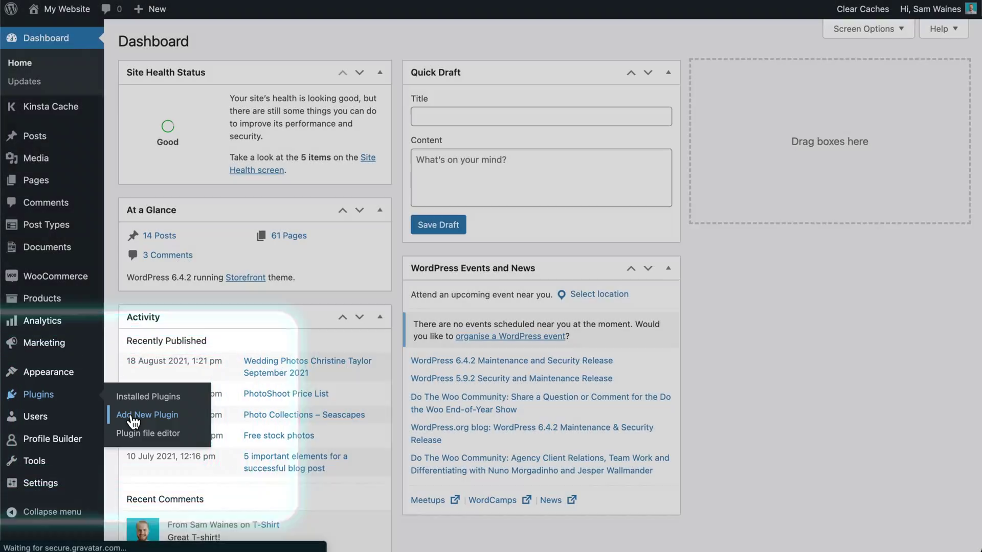
pyautogui.click(131, 416)
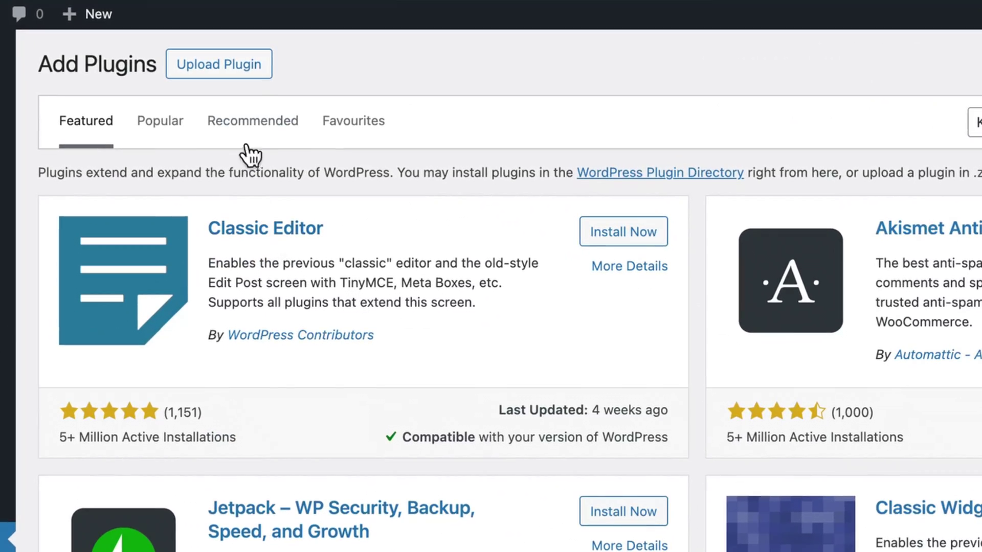
pyautogui.click(246, 64)
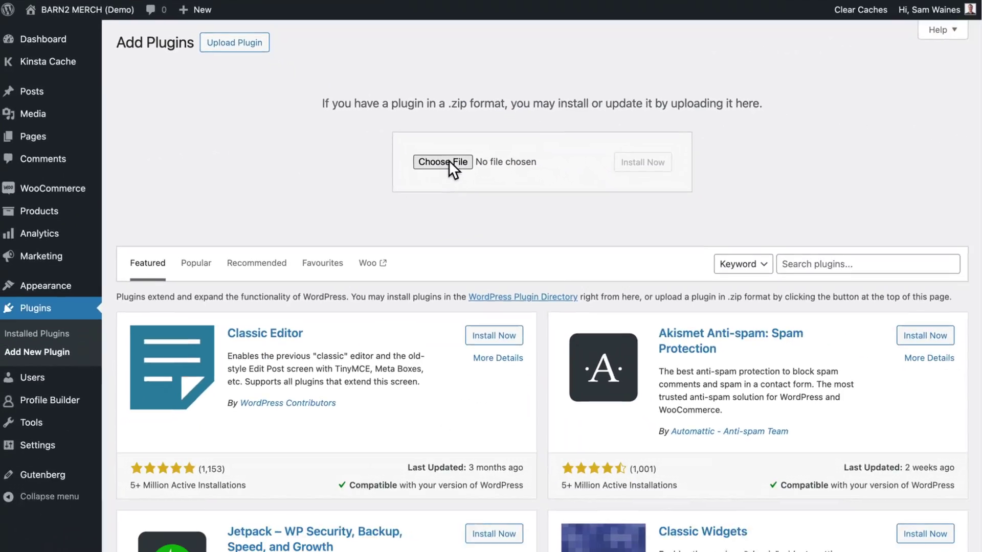
pyautogui.click(545, 244)
pyautogui.click(740, 373)
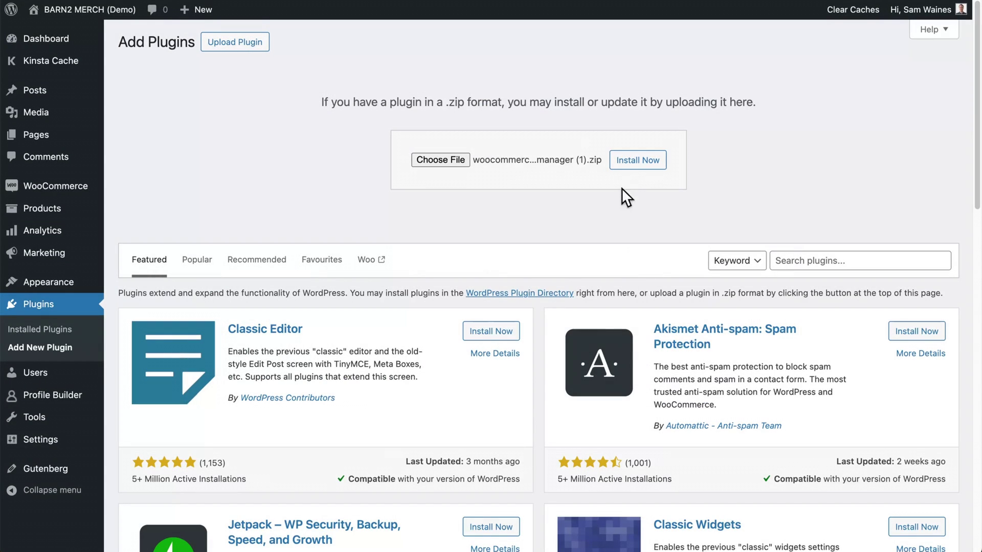
pyautogui.click(630, 166)
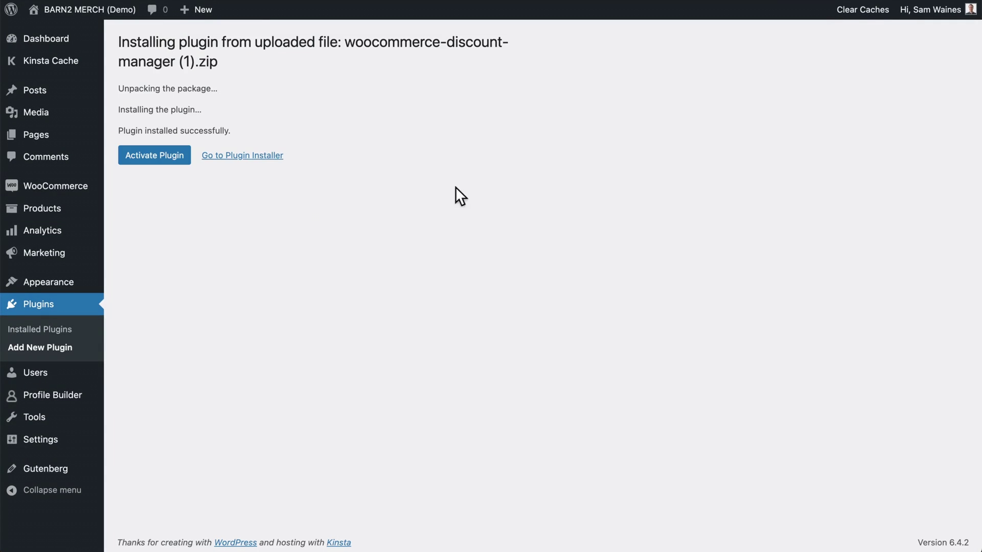
pyautogui.click(157, 159)
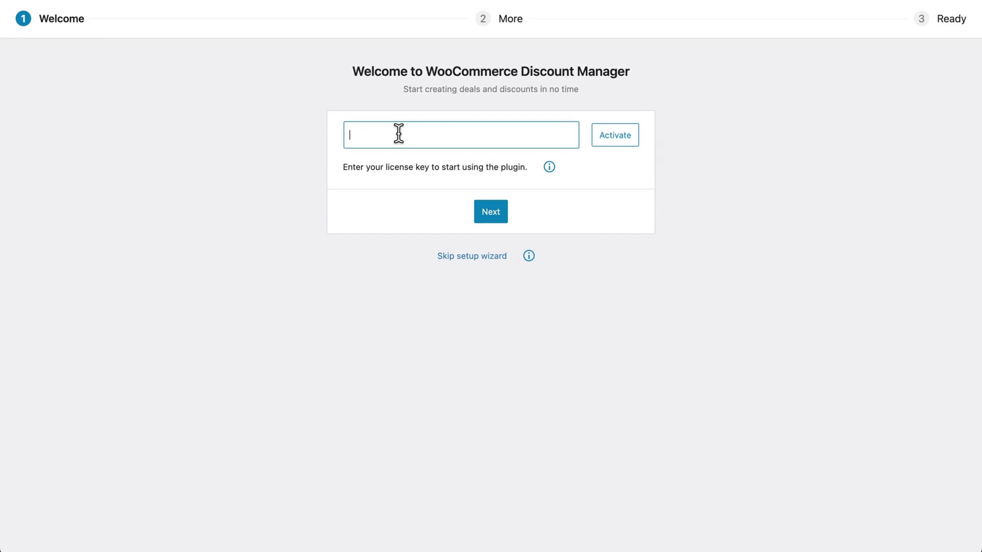
# Fill in the saved licence key and activate the licence to continue setup
pyautogui.click(398, 135)
pyautogui.click(461, 176)
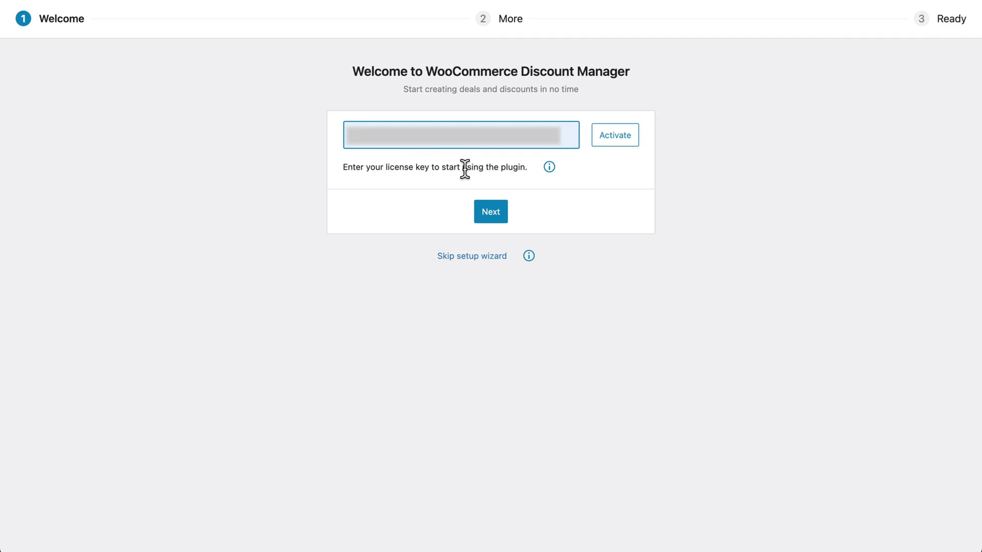
pyautogui.click(492, 212)
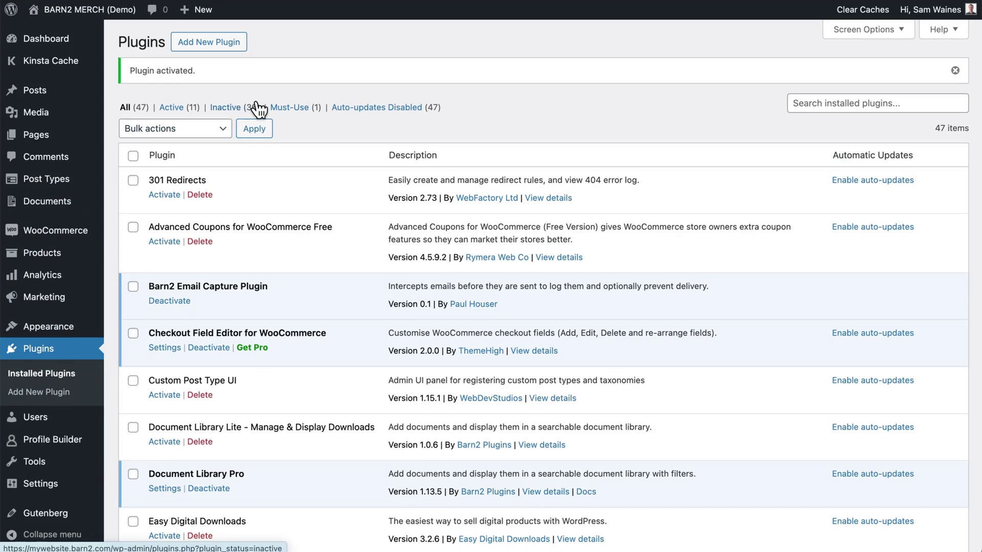
pyautogui.moveTo(73, 302)
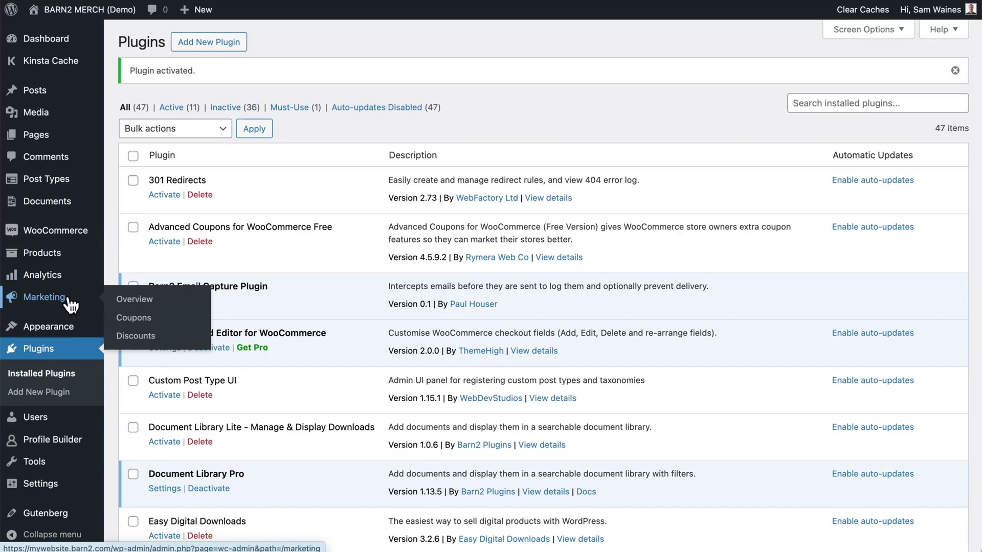
# Open Marketing > Discounts, check the licence is active under Settings, then return to Discounts
pyautogui.click(135, 337)
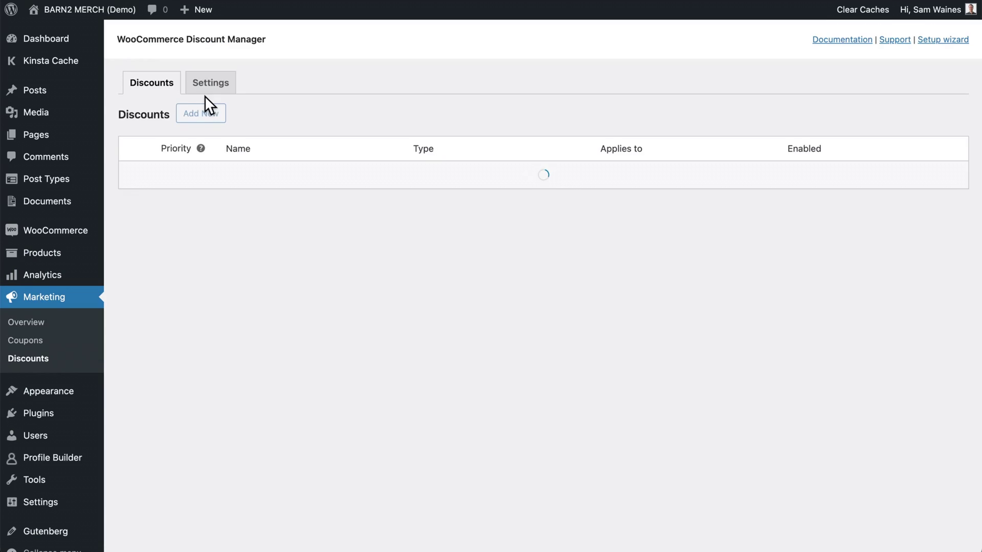
pyautogui.click(214, 95)
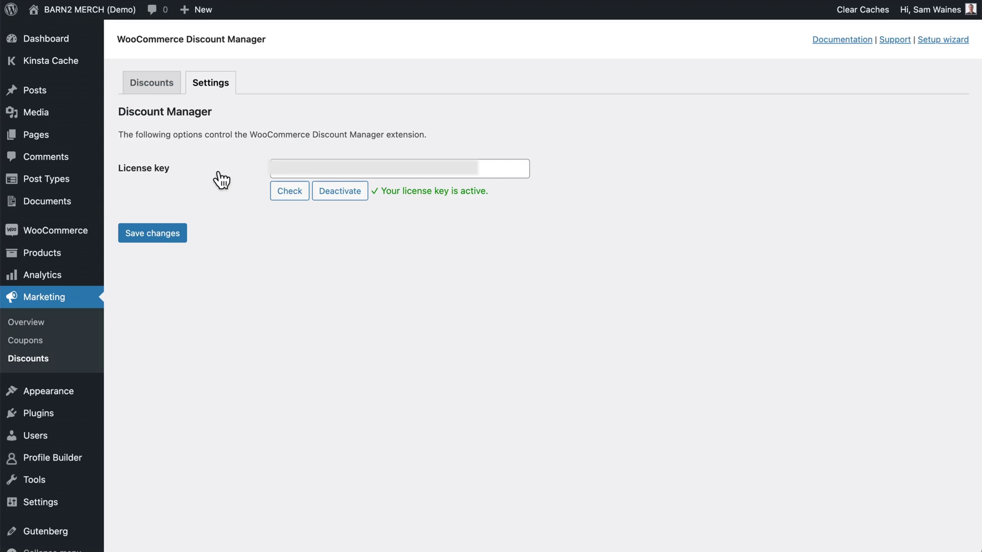
pyautogui.click(157, 95)
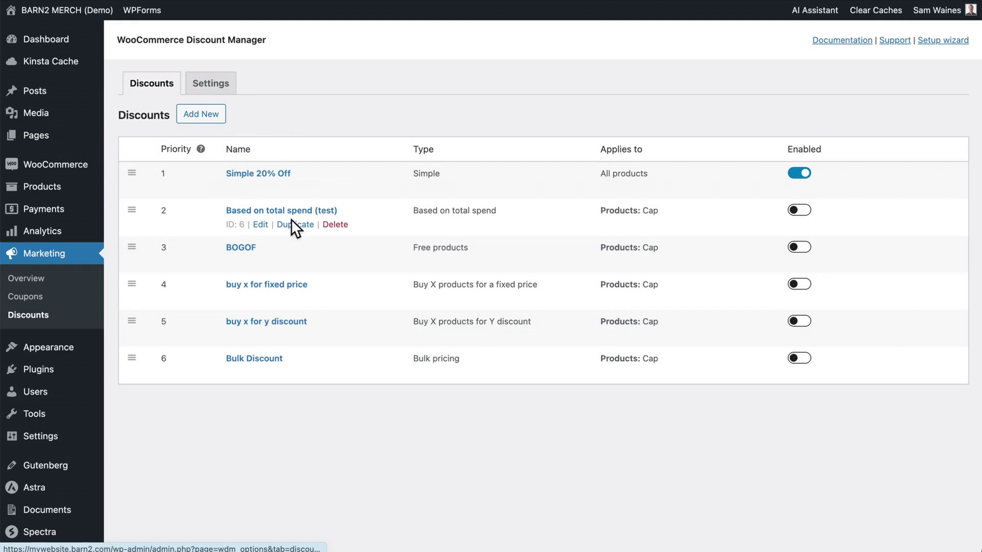
# Edit the Simple 20% Off discount and set Which products? to Selected products
pyautogui.moveTo(221, 186)
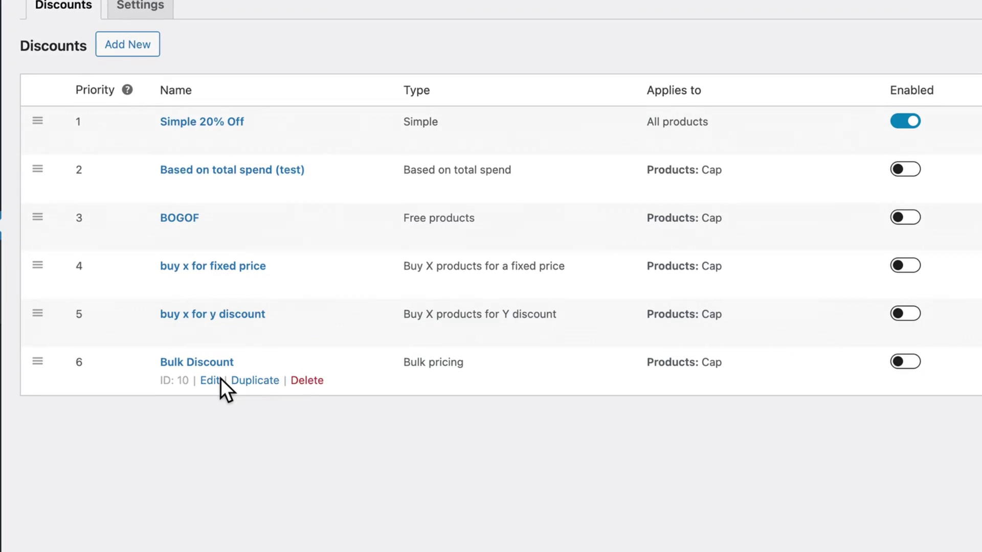
pyautogui.moveTo(226, 154)
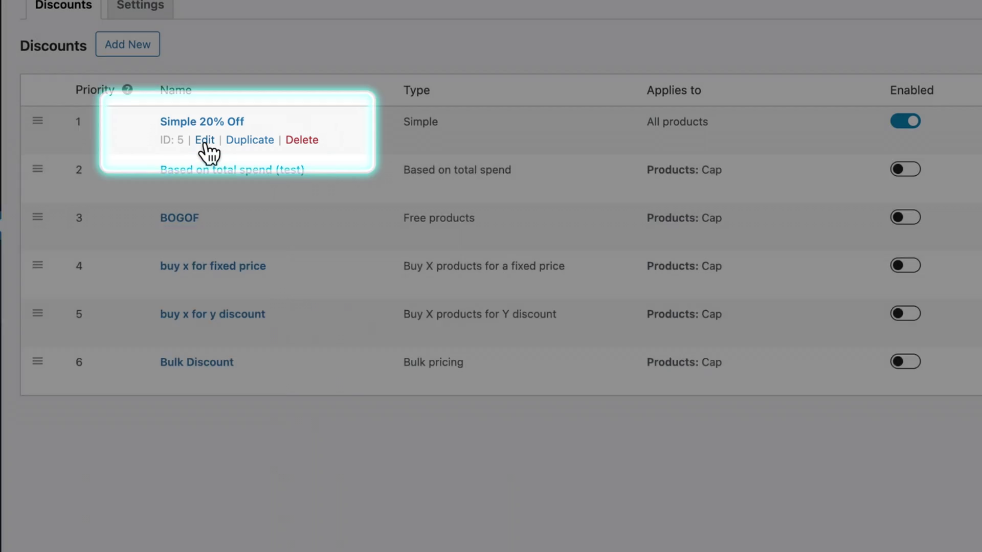
pyautogui.click(205, 144)
pyautogui.scroll(-5, 547, 310)
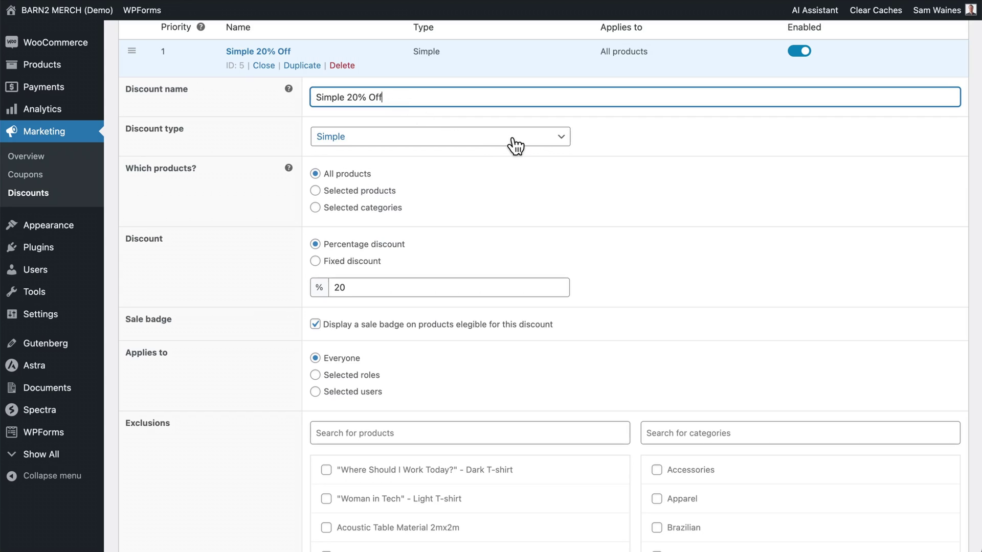
pyautogui.scroll(-2, 516, 210)
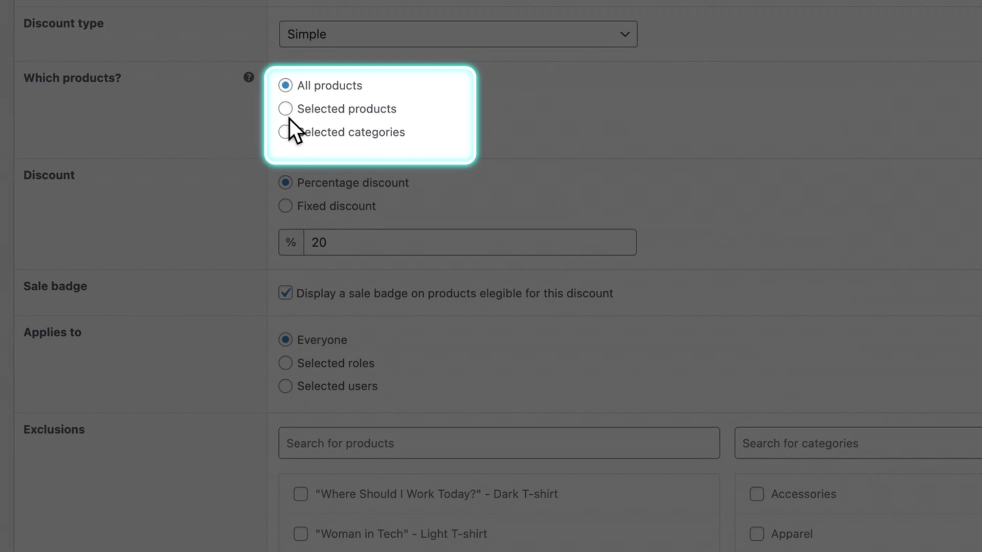
pyautogui.click(286, 109)
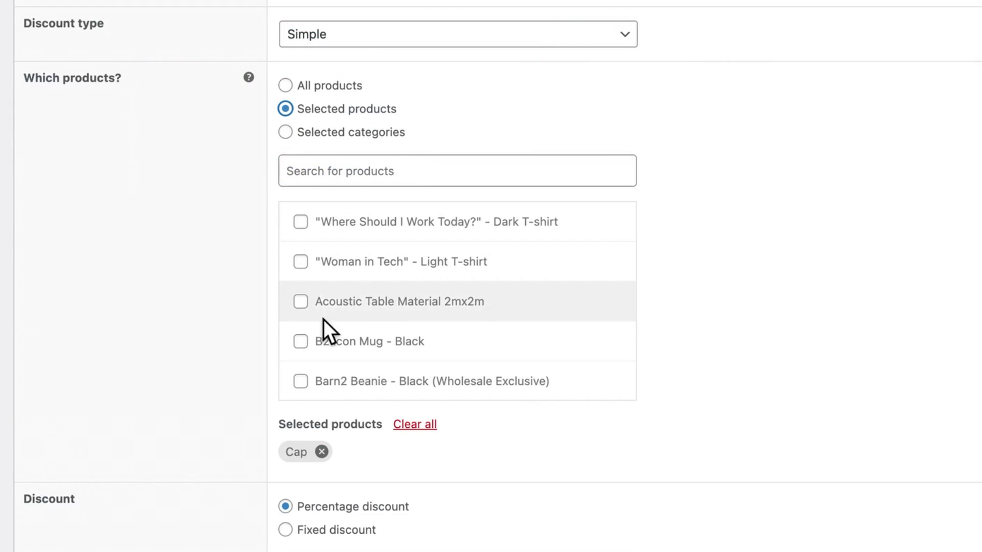
# Switch Which products? back to All products and review the remaining discount options
pyautogui.click(285, 86)
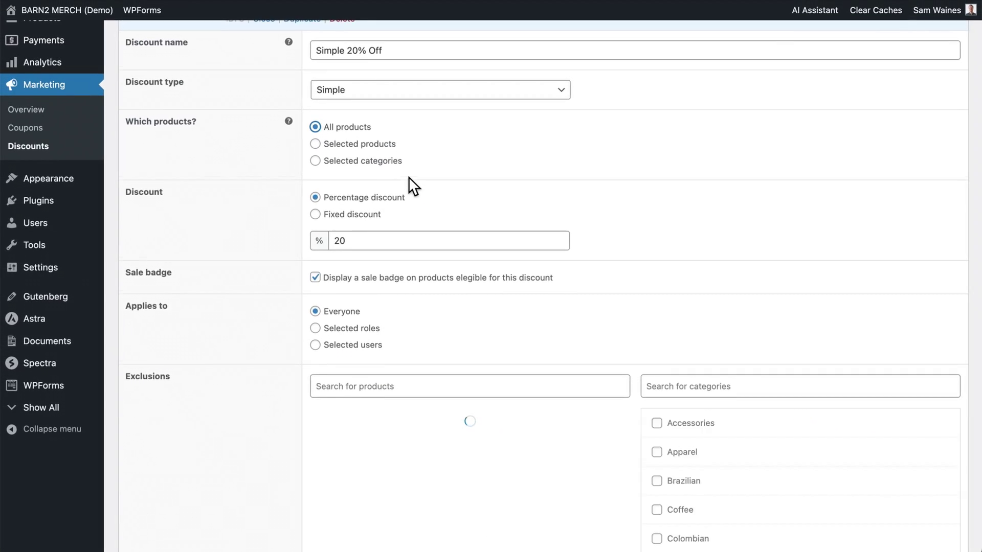
pyautogui.scroll(-2, 409, 178)
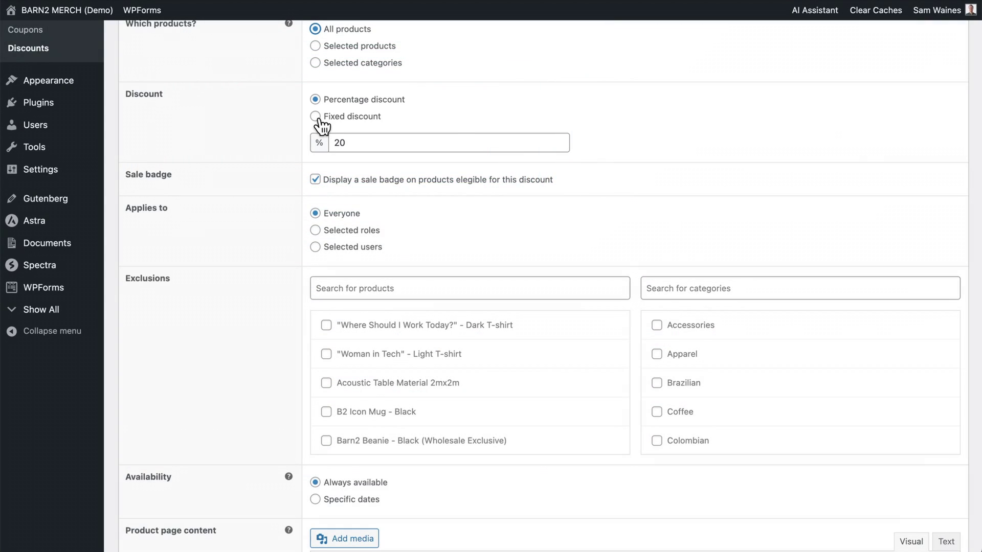
pyautogui.scroll(-2, 455, 120)
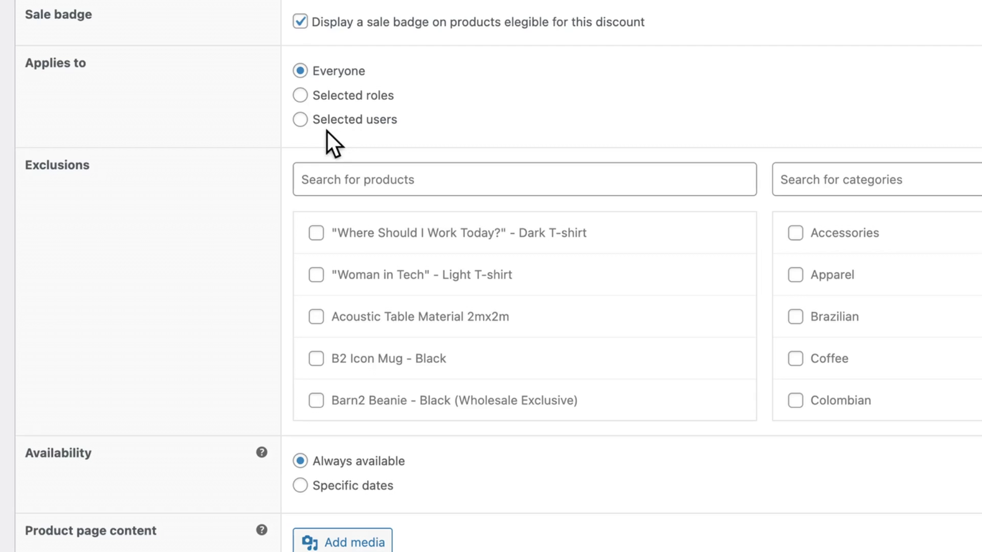
# Set Applies to to Selected users, ticking the subscriber test account after briefly trying Selected roles
pyautogui.click(301, 98)
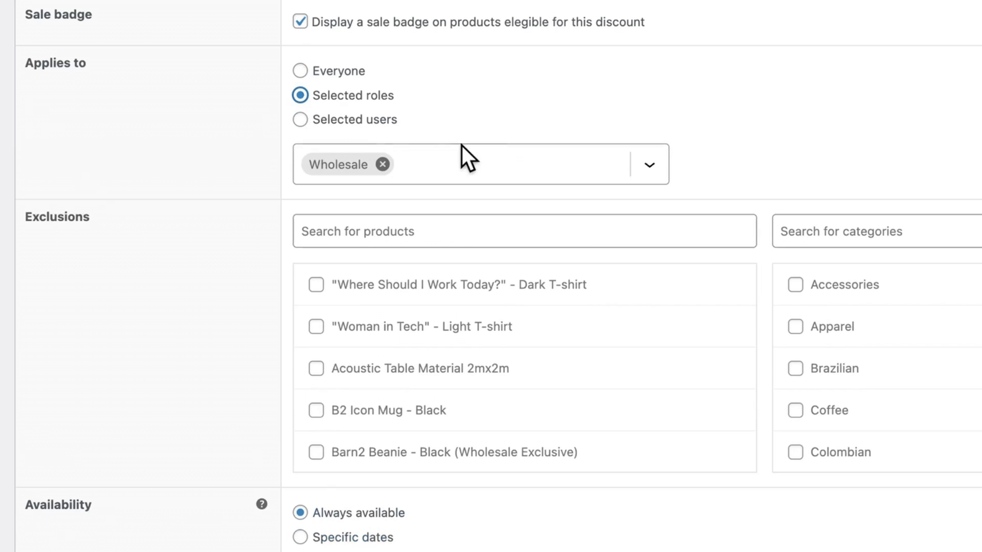
pyautogui.click(647, 173)
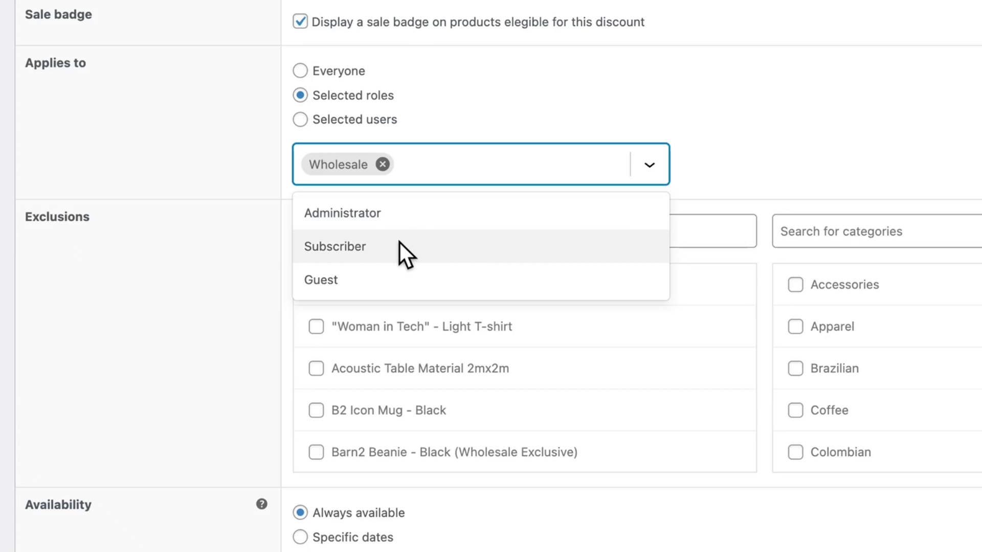
pyautogui.click(648, 106)
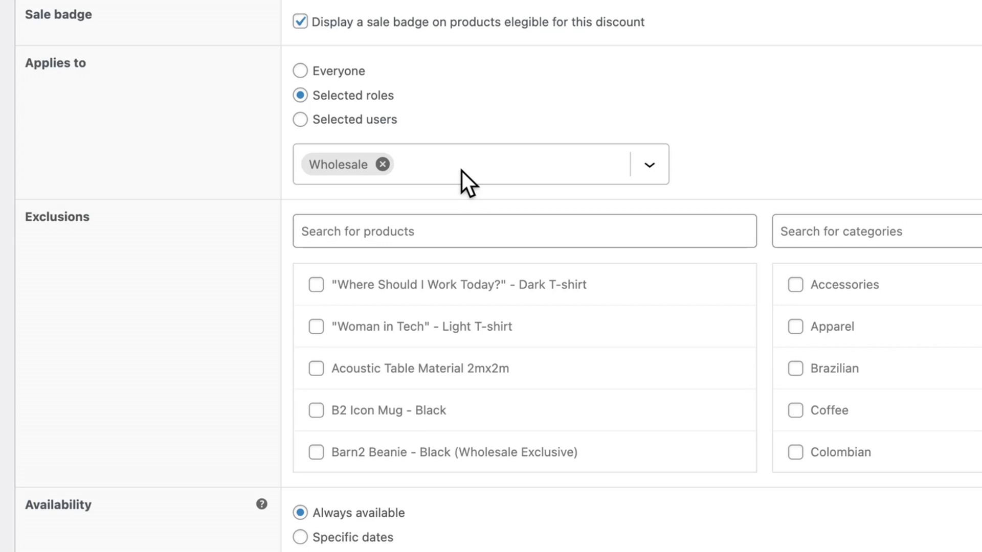
pyautogui.click(302, 120)
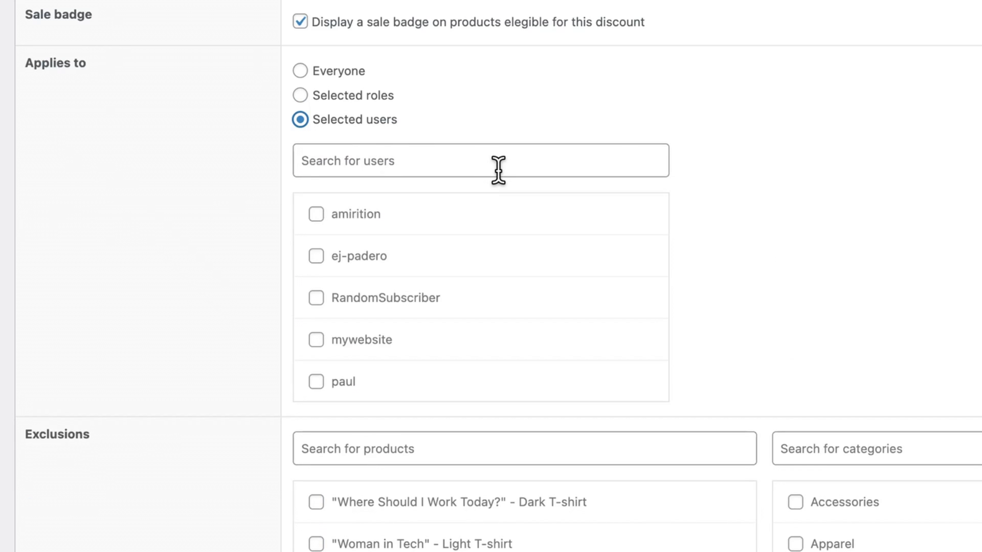
pyautogui.scroll(-3, 430, 239)
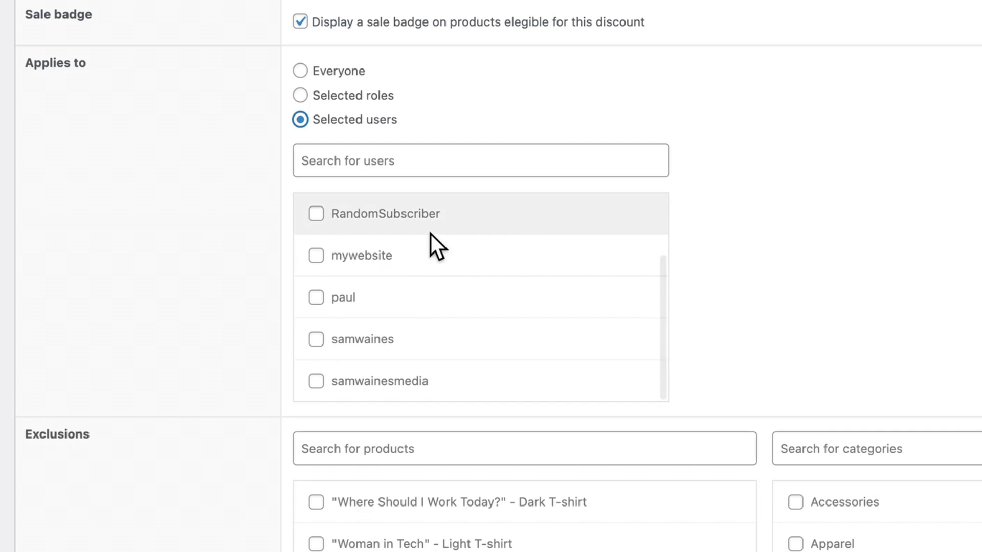
pyautogui.click(317, 214)
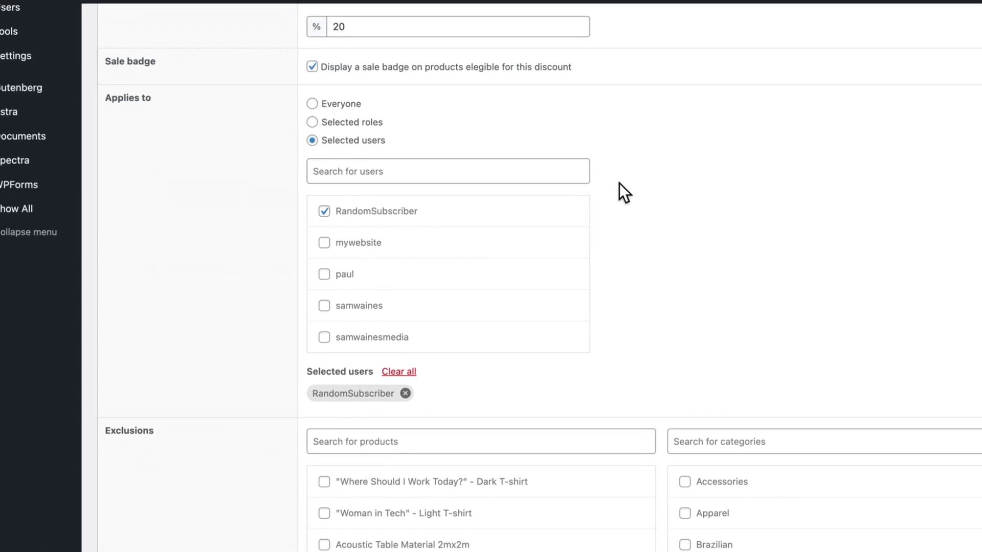
pyautogui.scroll(-6, 596, 184)
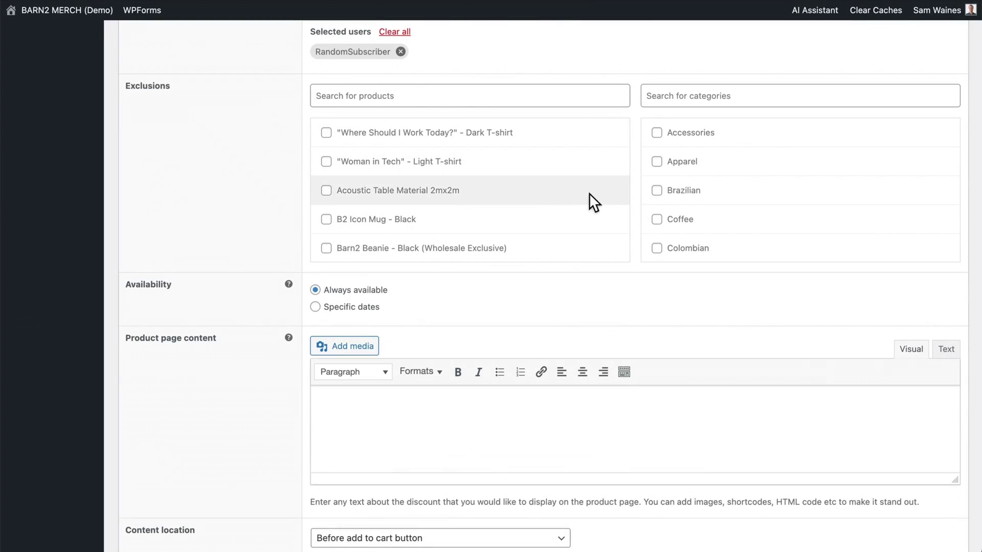
pyautogui.scroll(-4, 638, 204)
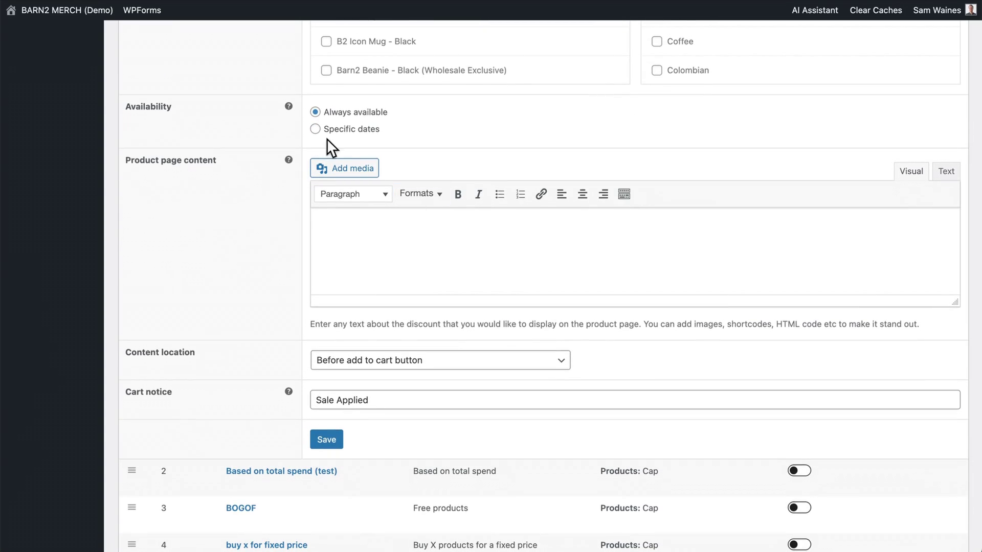
pyautogui.click(315, 130)
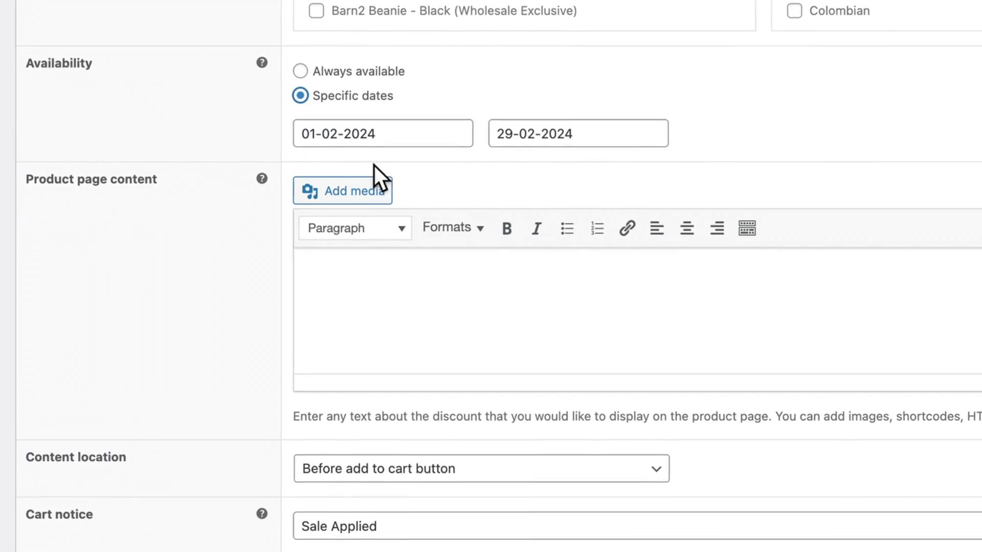
pyautogui.click(417, 134)
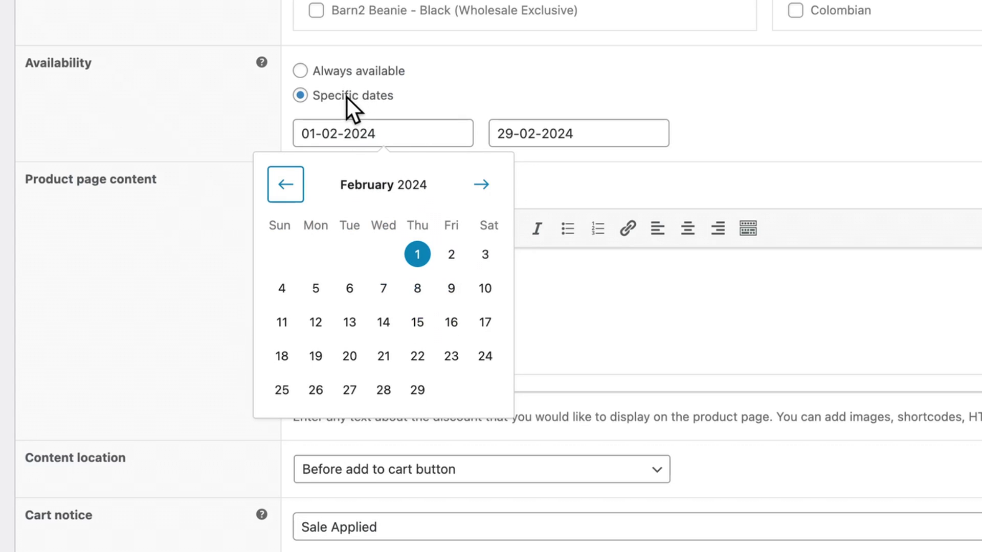
pyautogui.click(313, 77)
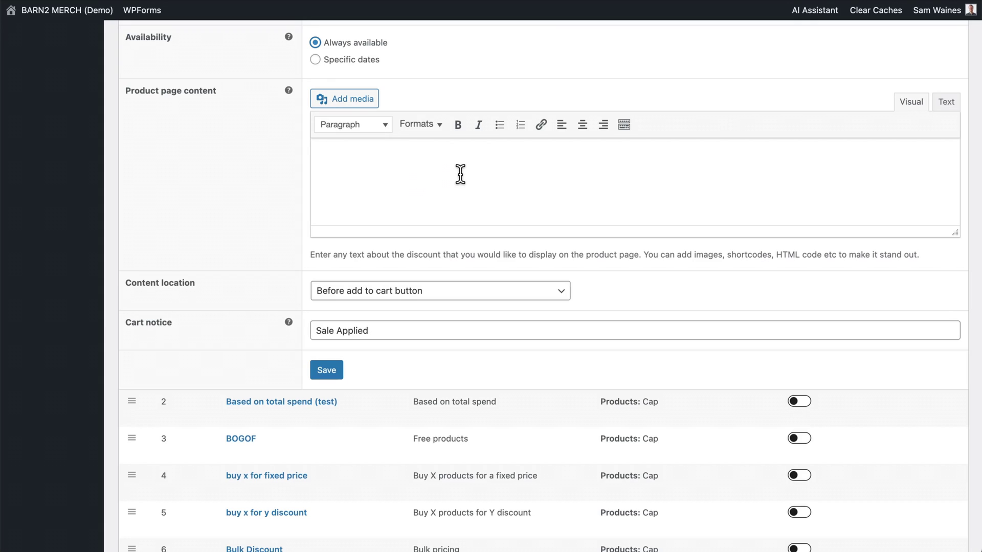
# Save the edited Simple 20% Off discount from the bottom of its settings
pyautogui.scroll(-2, 340, 253)
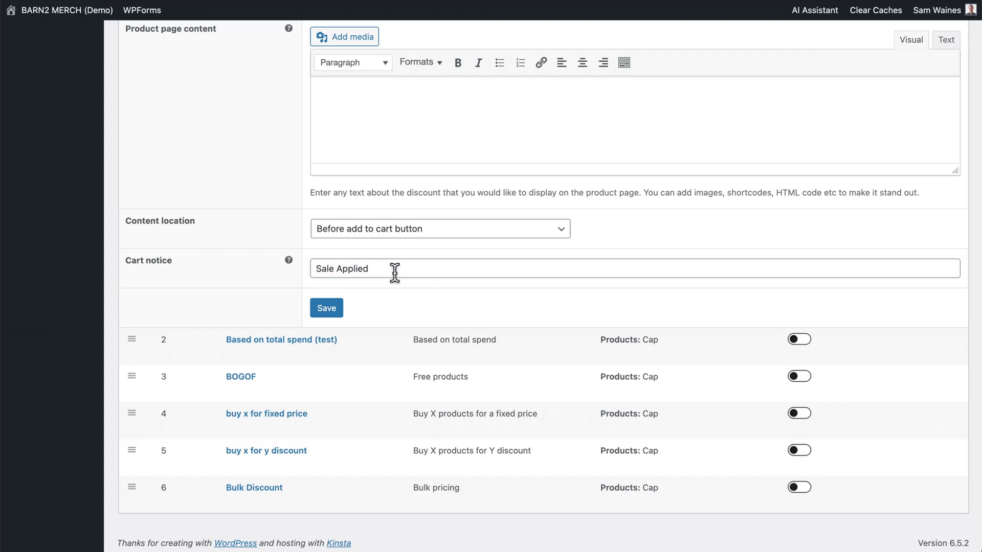
pyautogui.click(328, 310)
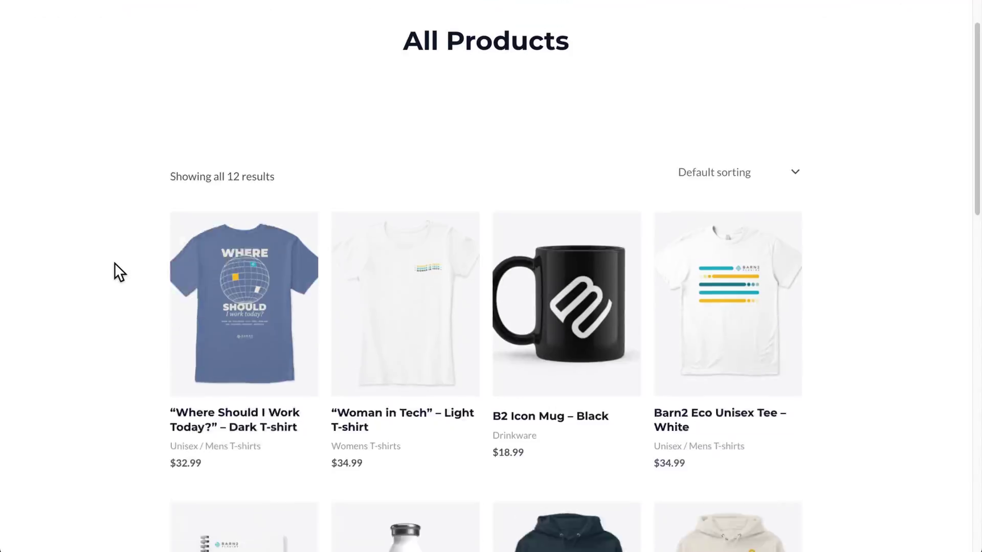
# Review the struck-through sale prices on the shop page, then go to Wholesale Login
pyautogui.scroll(2, 117, 272)
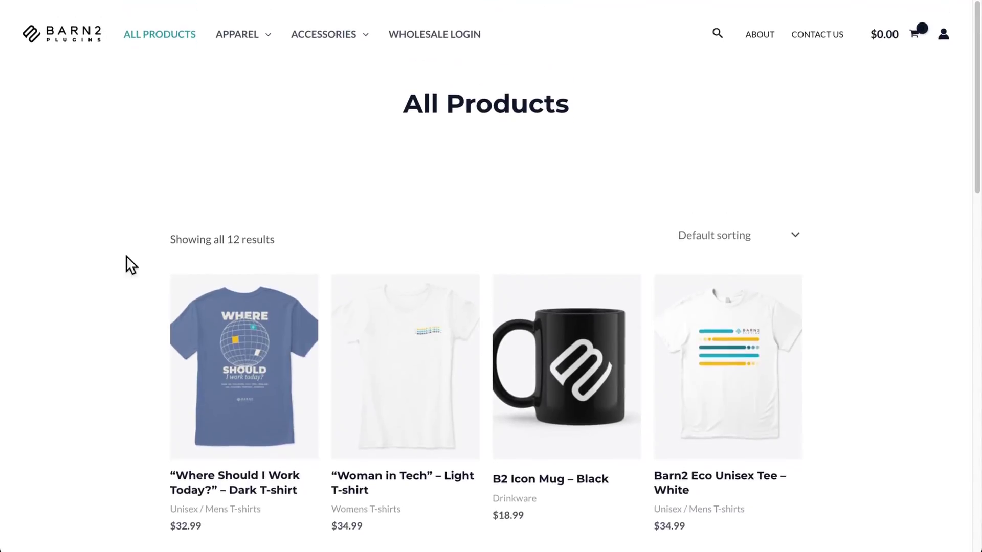
pyautogui.click(428, 34)
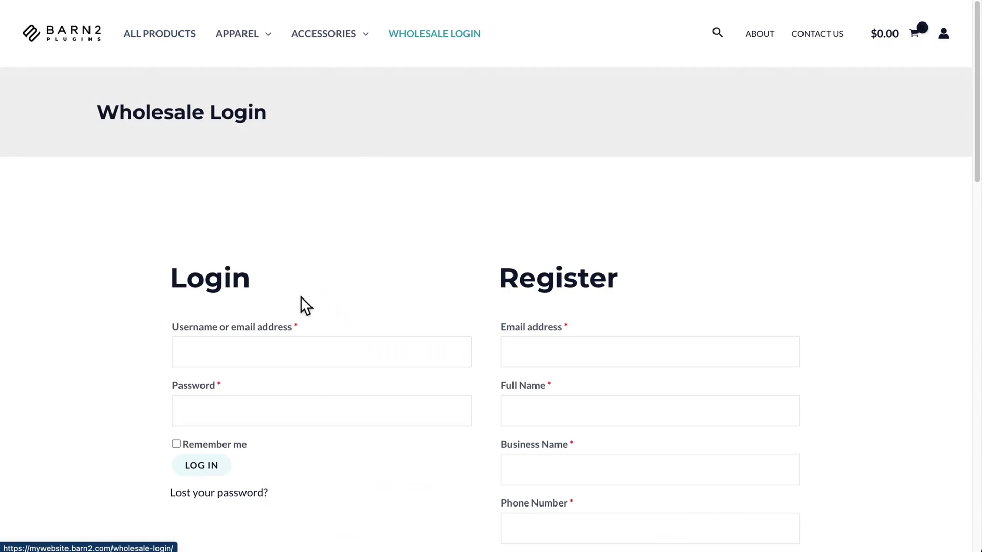